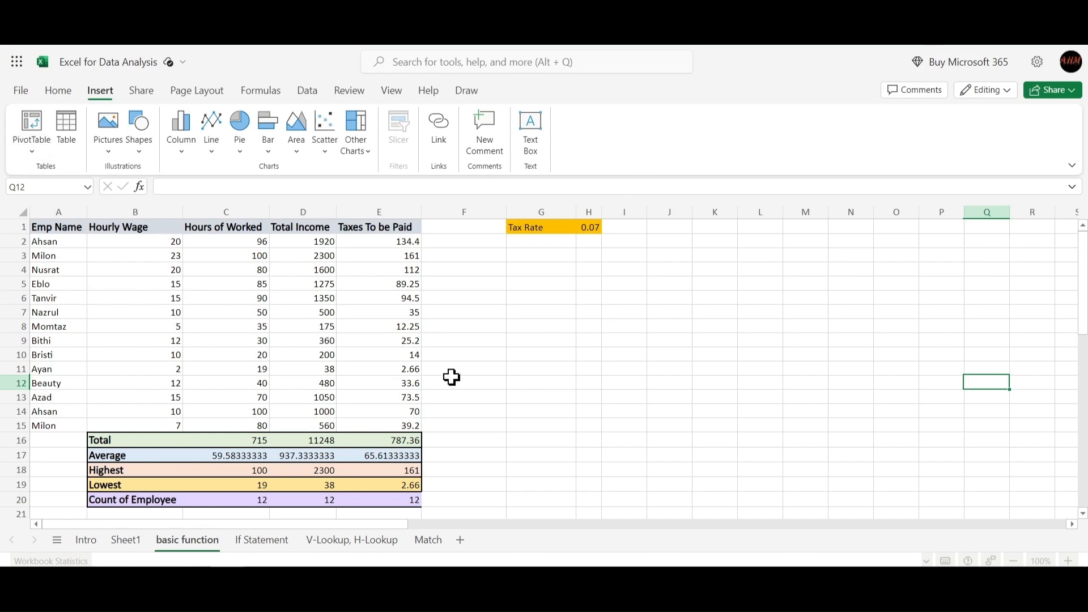
# Create a PivotTable from the employee data range A1:E15, placing it on a new worksheet
pyautogui.click(476, 382)
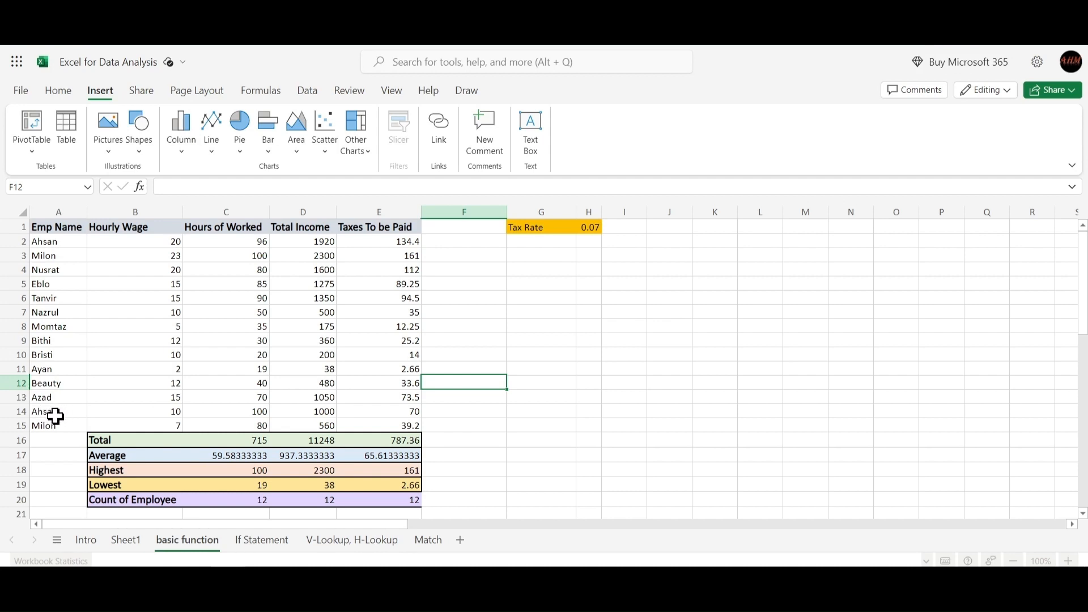
pyautogui.moveTo(52, 414); pyautogui.dragTo(47, 426)
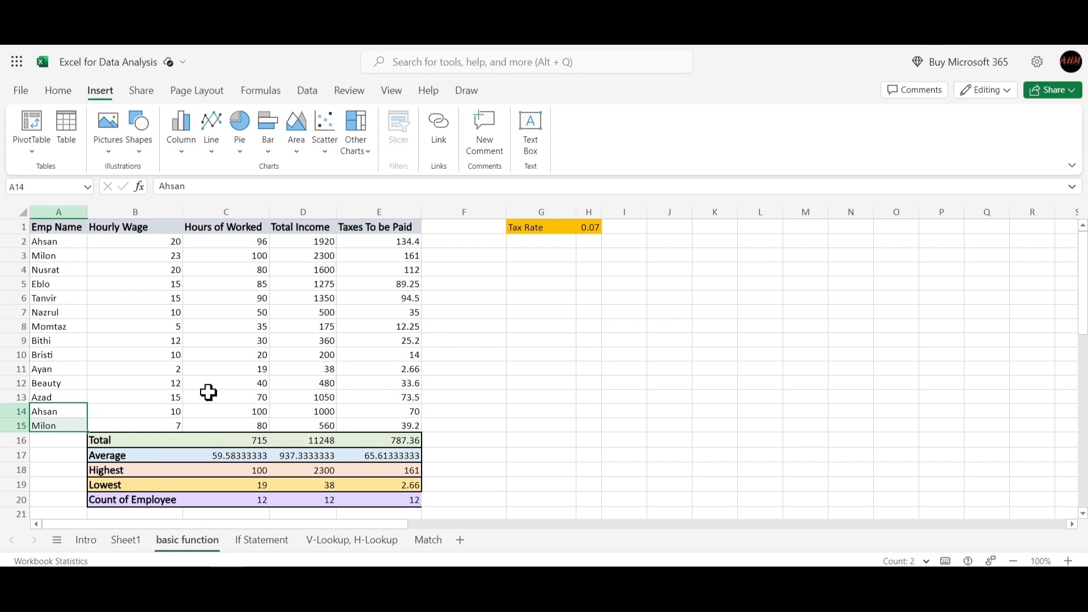
pyautogui.click(570, 340)
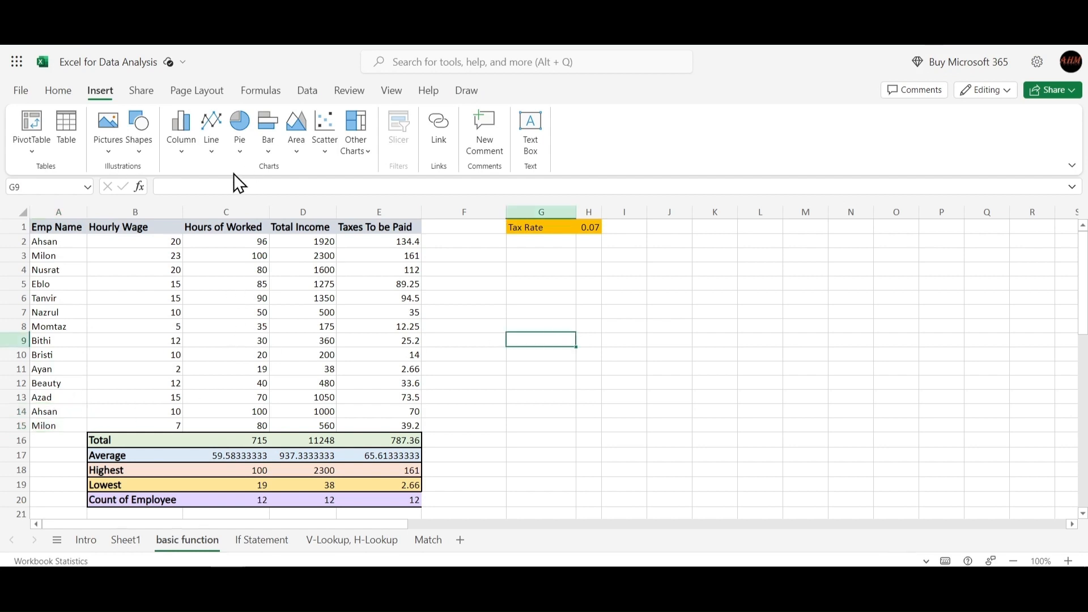
pyautogui.click(26, 128)
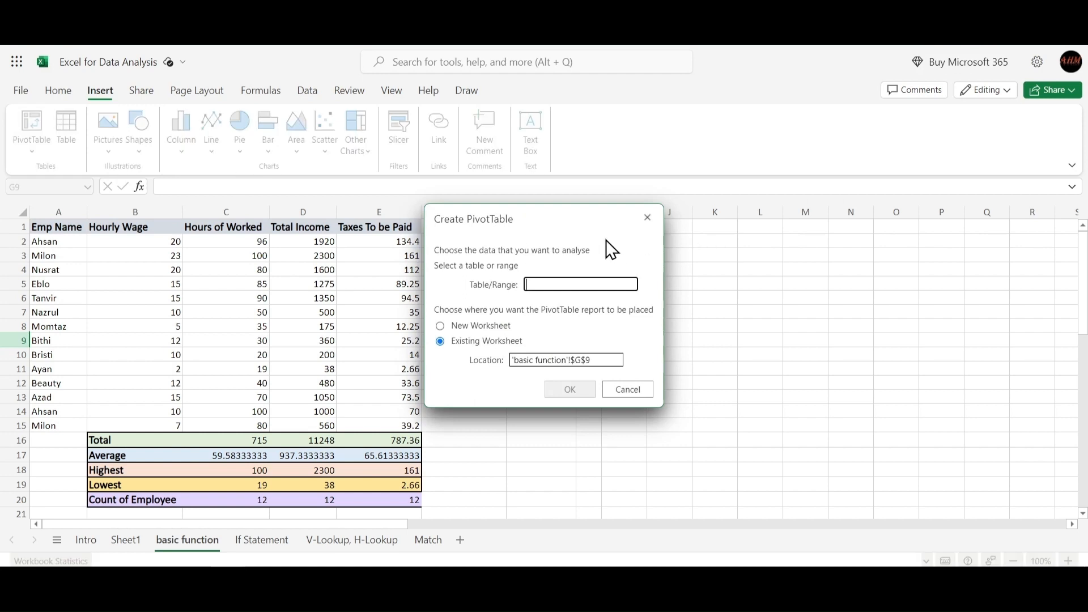
pyautogui.moveTo(569, 216); pyautogui.dragTo(792, 201)
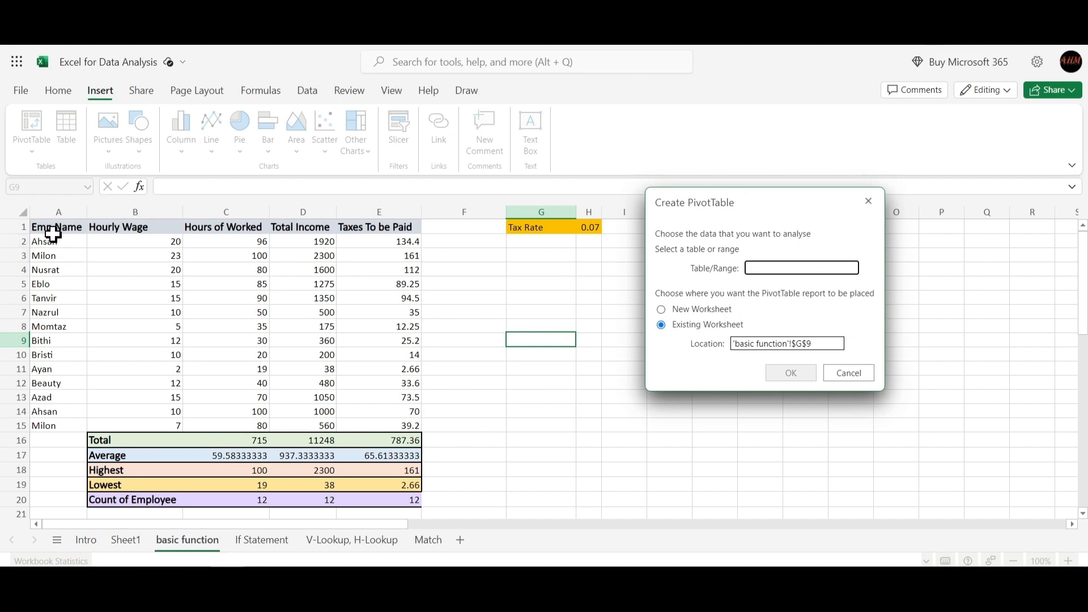
pyautogui.moveTo(41, 227); pyautogui.dragTo(400, 426)
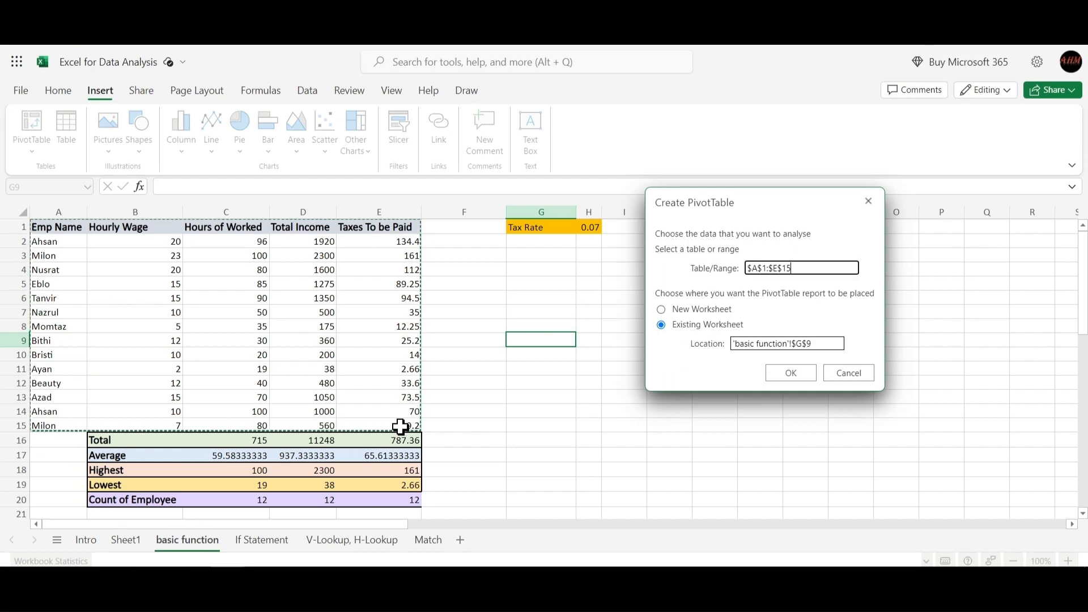
pyautogui.click(689, 311)
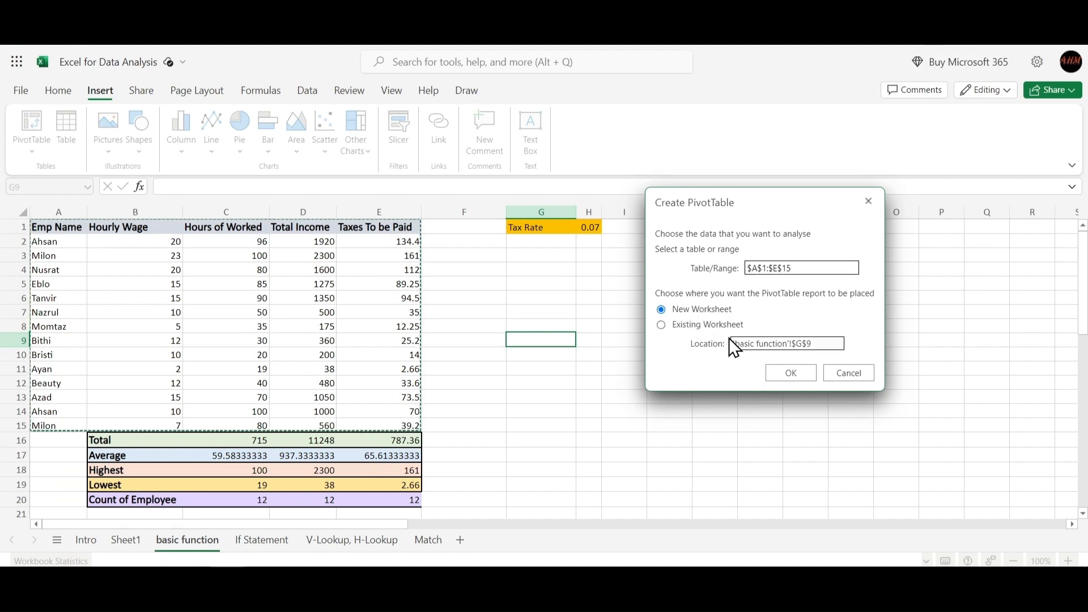
pyautogui.click(801, 375)
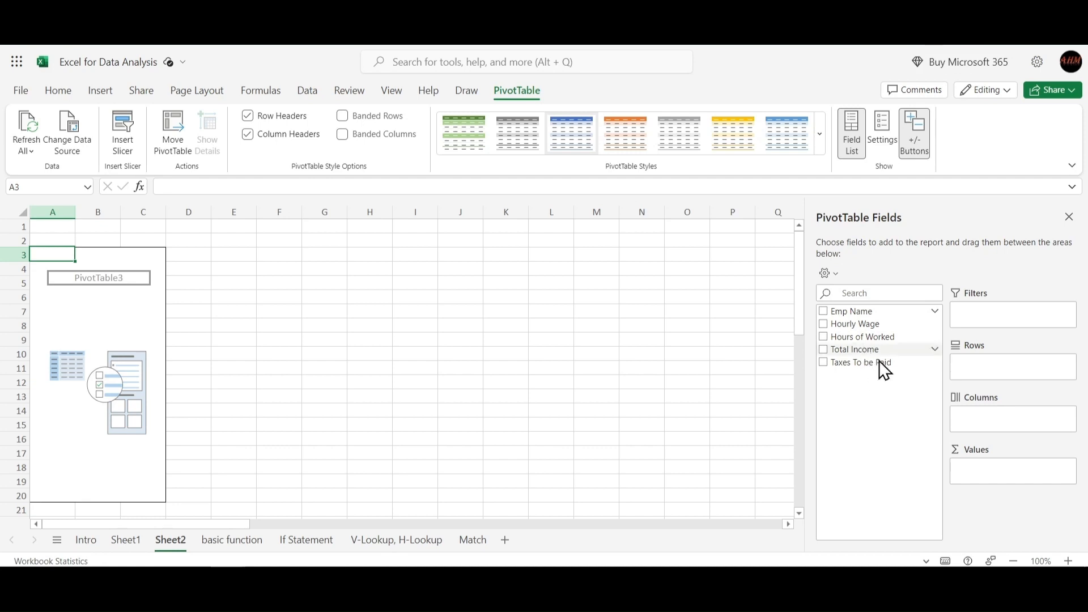
# Add the Emp Name field to the PivotTable rows
pyautogui.moveTo(855, 311); pyautogui.dragTo(995, 368)
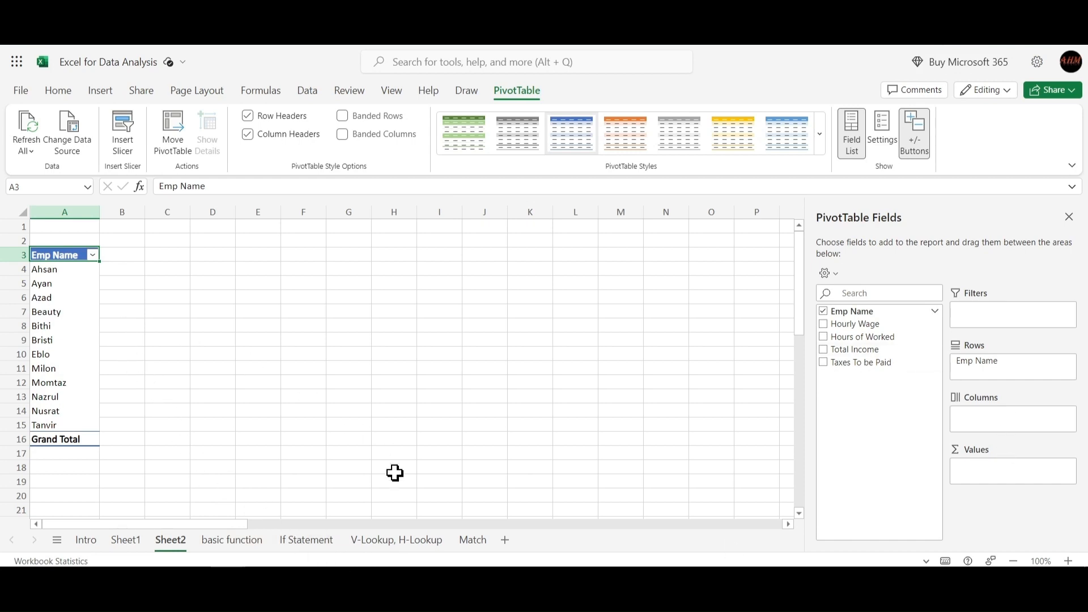
# Compare the repeated employee names in the source sheet with the names listed in the PivotTable
pyautogui.click(245, 542)
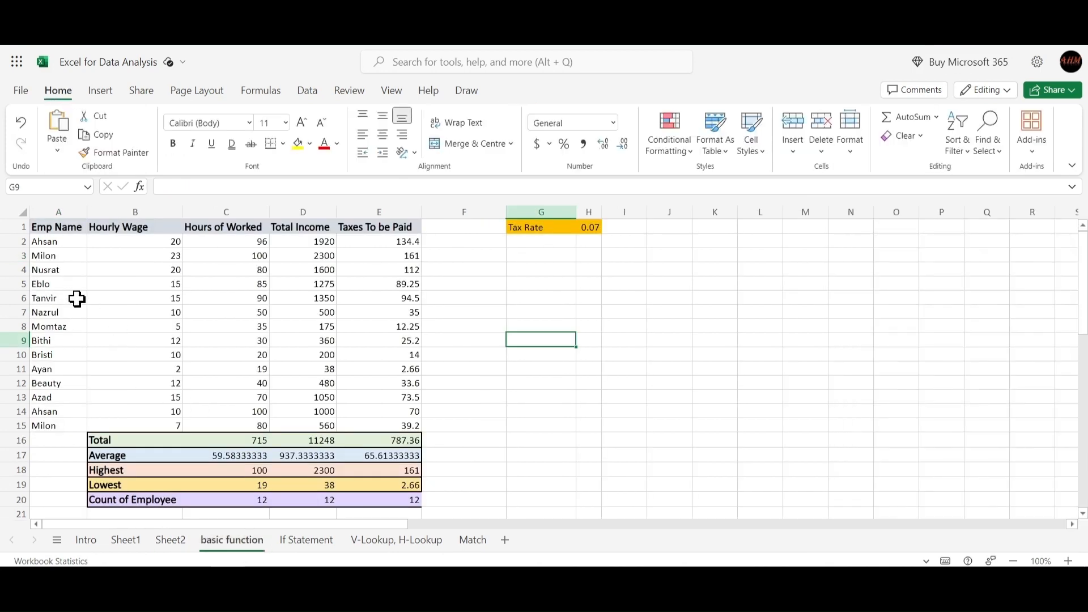
pyautogui.click(51, 244)
pyautogui.click(52, 256)
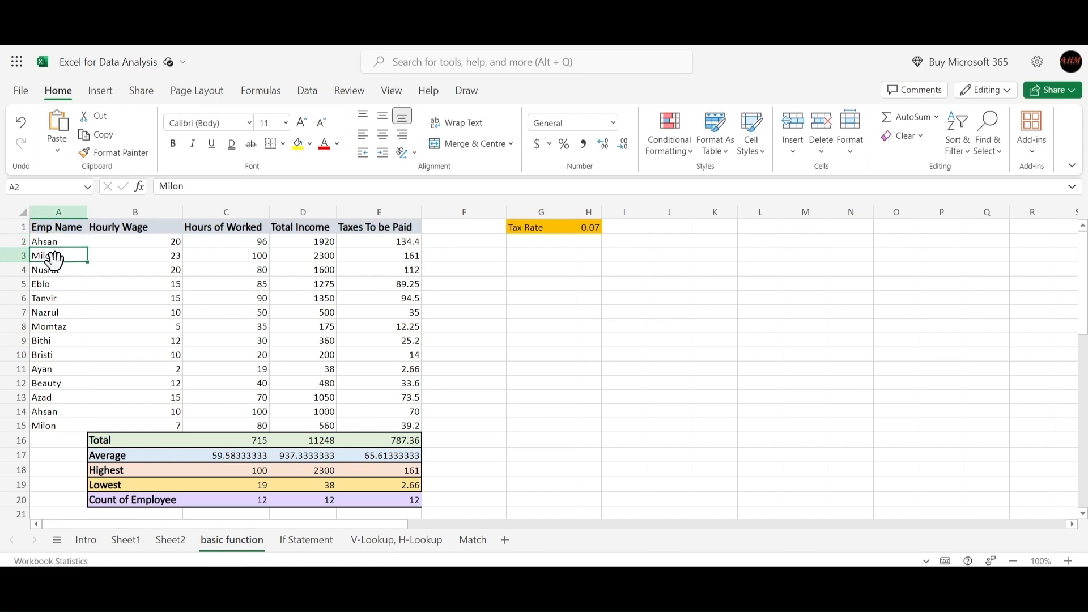
pyautogui.click(58, 424)
pyautogui.click(58, 413)
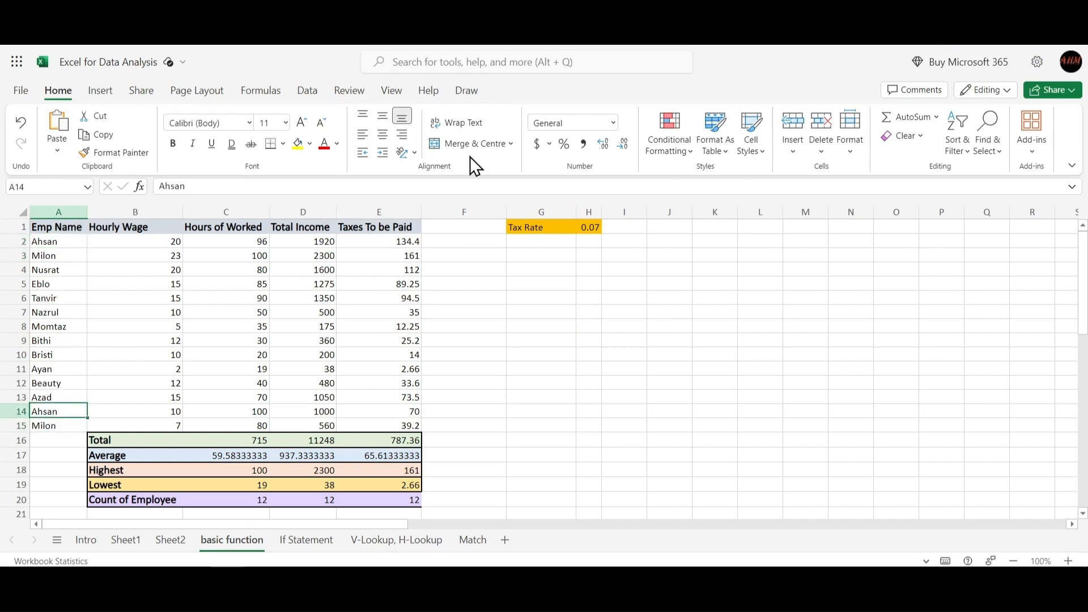
pyautogui.click(164, 539)
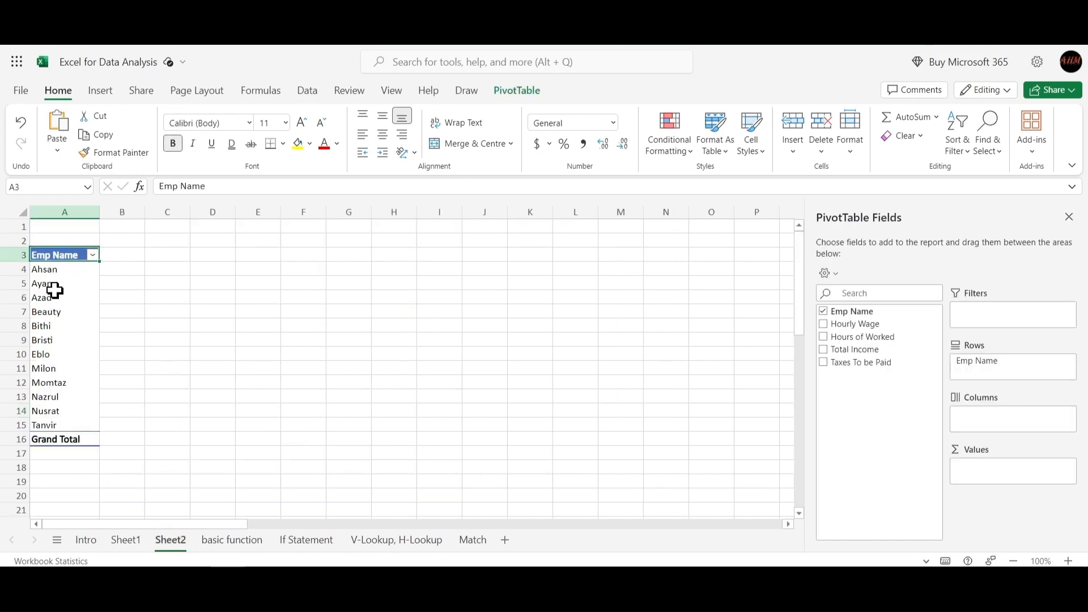
pyautogui.click(48, 270)
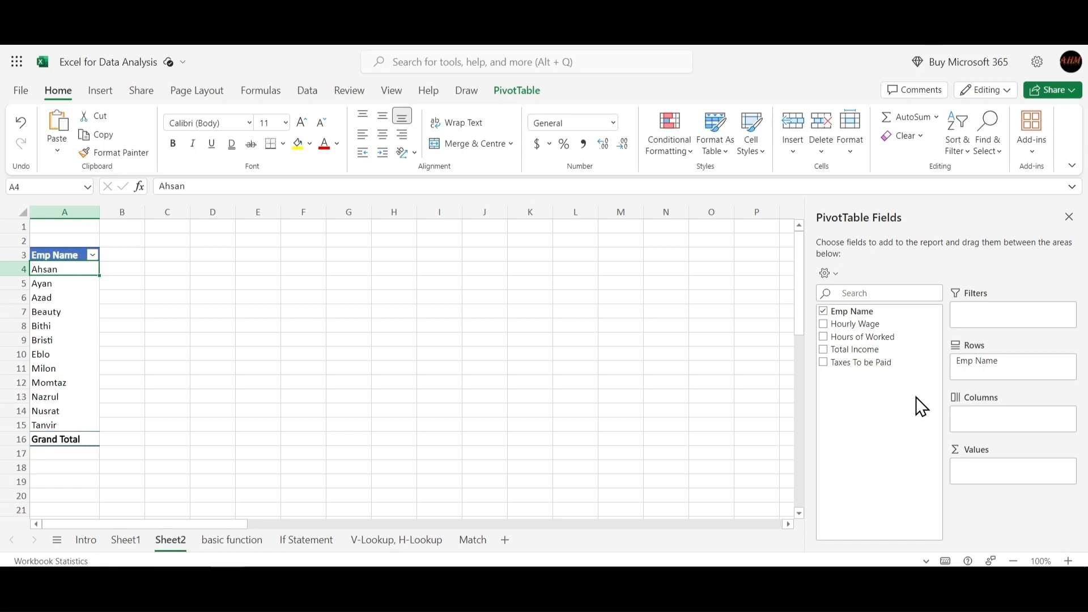
# Add Emp Name to the Values area to count entries per employee
pyautogui.moveTo(858, 313); pyautogui.dragTo(987, 475)
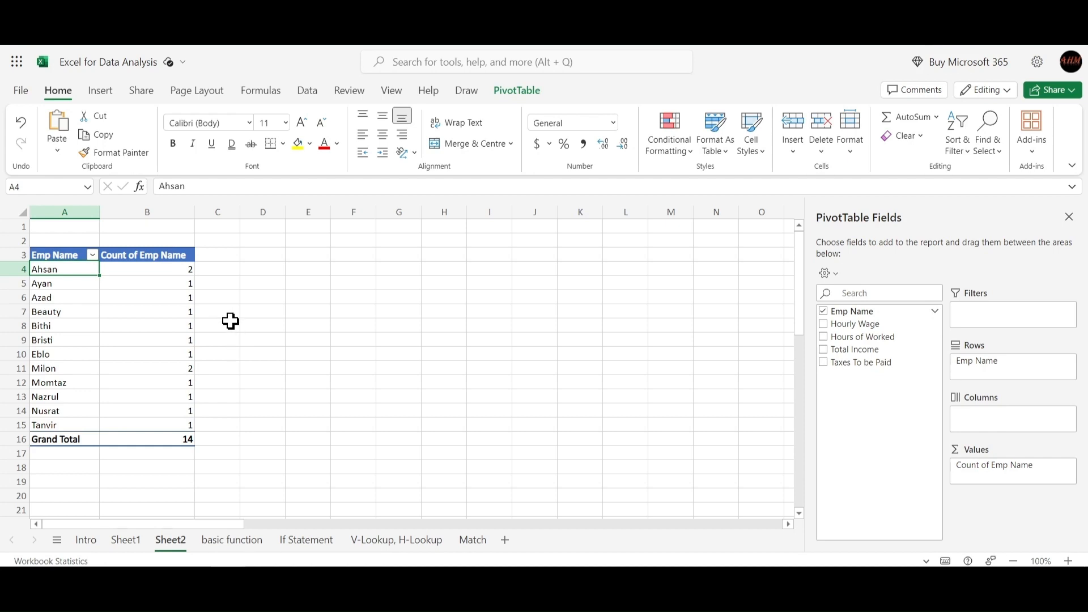
pyautogui.click(249, 323)
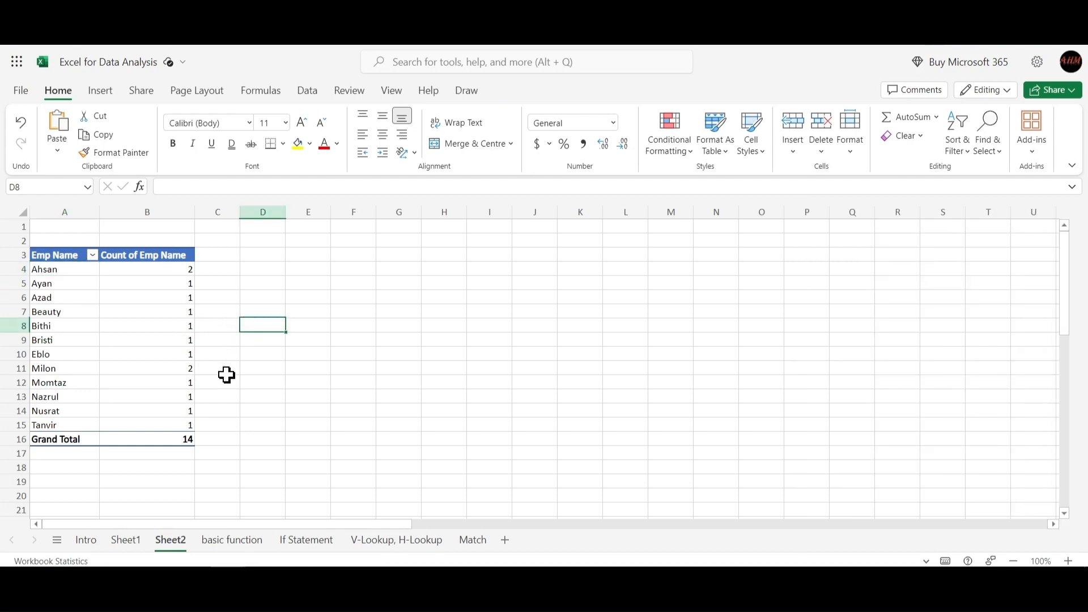
pyautogui.click(70, 285)
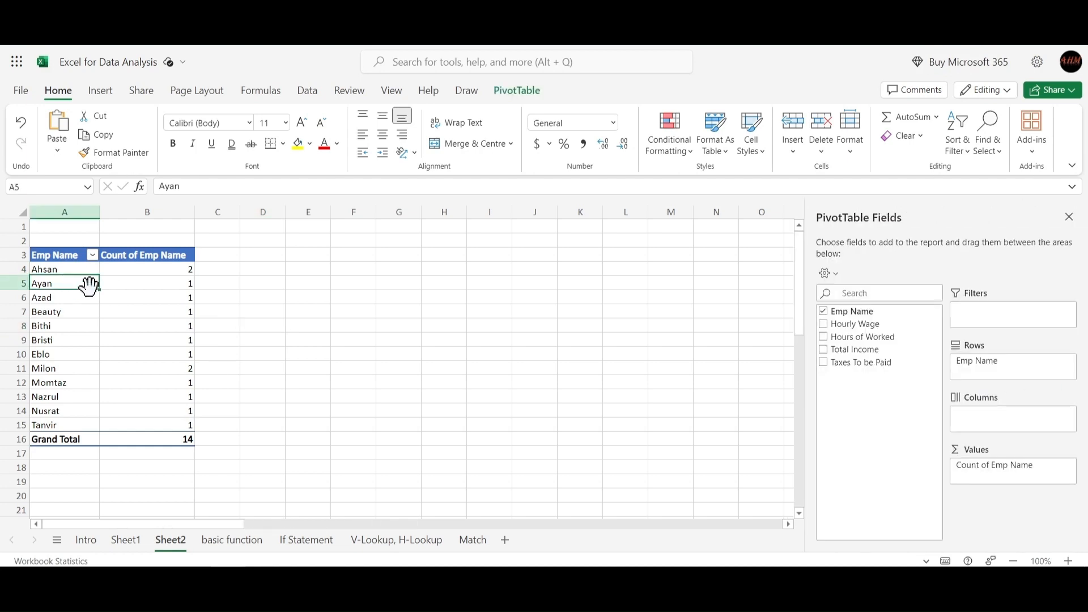
# Move the Ayan row above Ahsan at the top of the PivotTable
pyautogui.moveTo(88, 278); pyautogui.dragTo(61, 269)
pyautogui.click(152, 296)
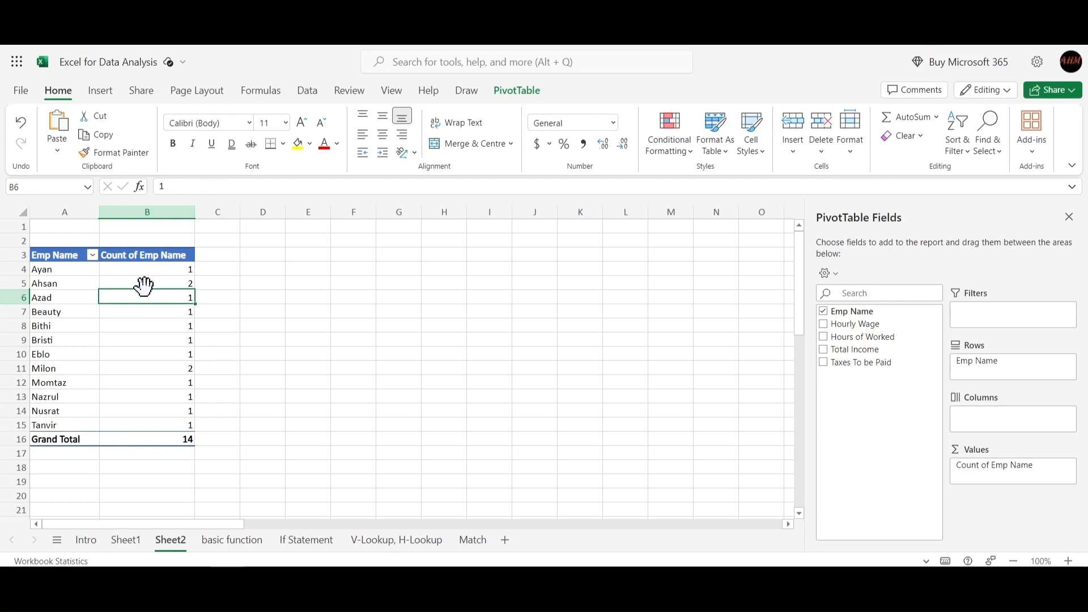
pyautogui.click(151, 285)
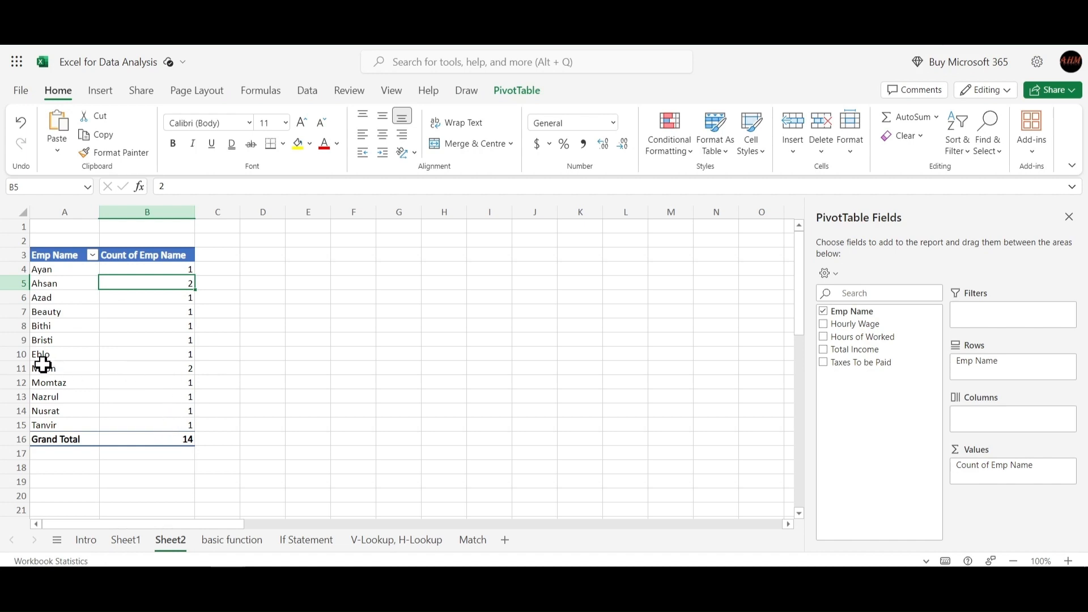
pyautogui.click(63, 369)
pyautogui.click(167, 372)
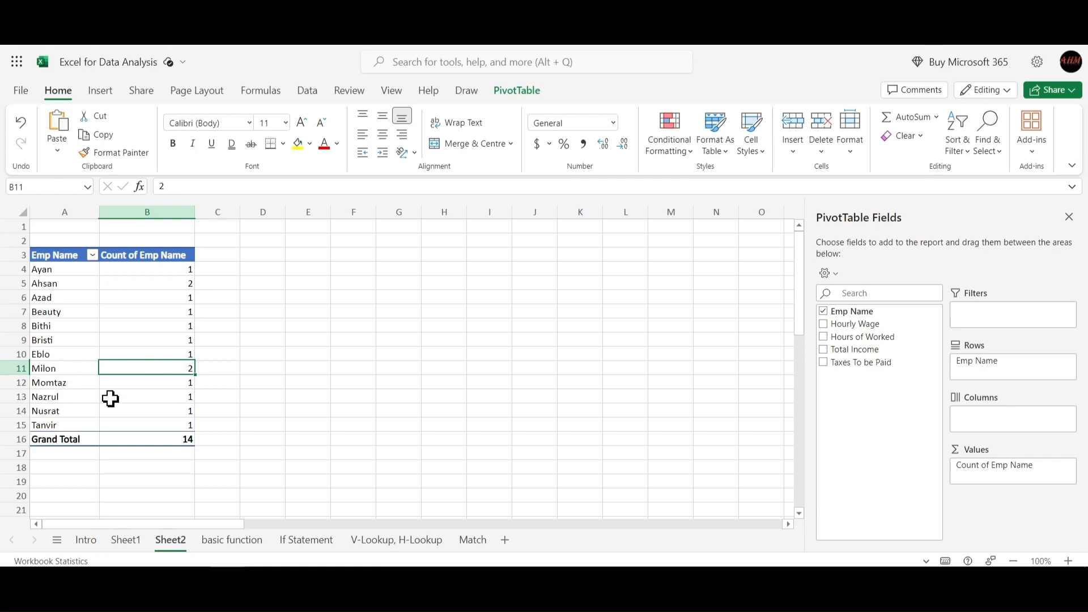
pyautogui.click(58, 369)
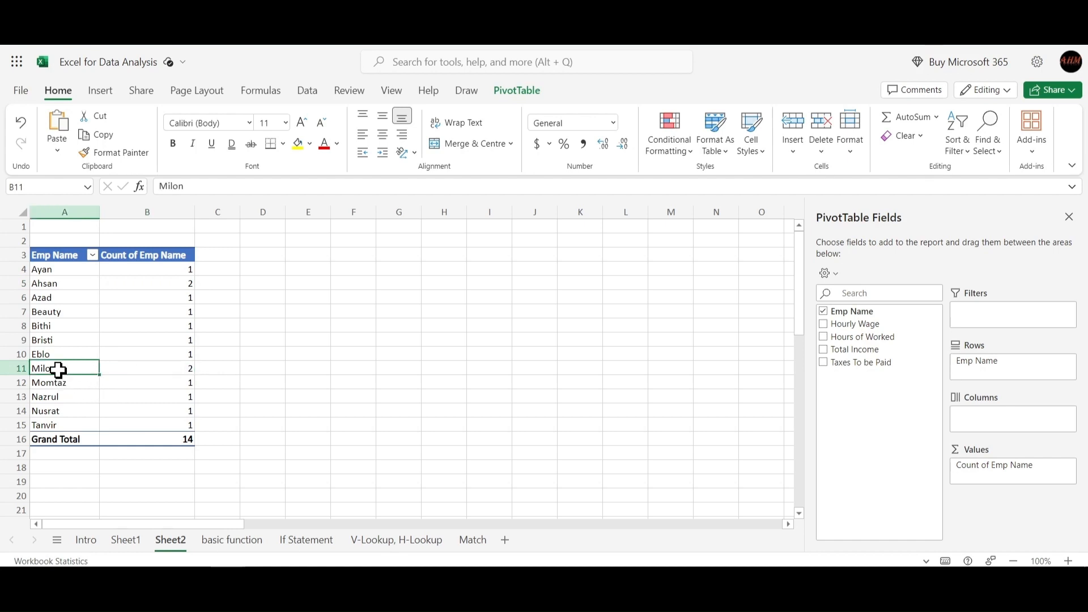
pyautogui.click(183, 373)
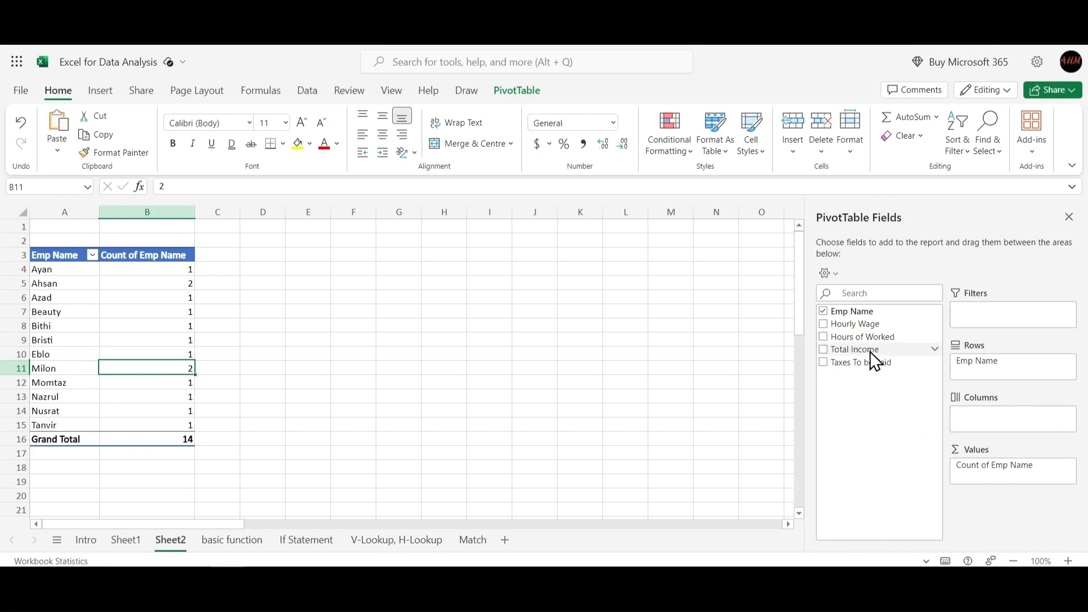
# Add Total Income, Taxes To be Paid and Hours of Worked to the PivotTable values
pyautogui.moveTo(870, 352); pyautogui.dragTo(1002, 477)
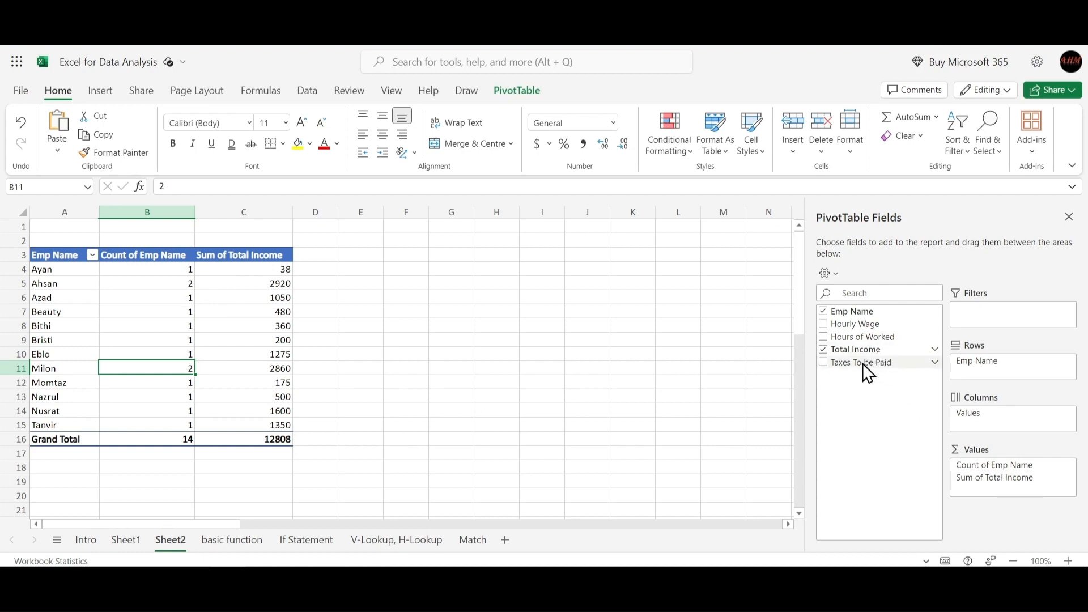
pyautogui.moveTo(863, 363); pyautogui.dragTo(998, 489)
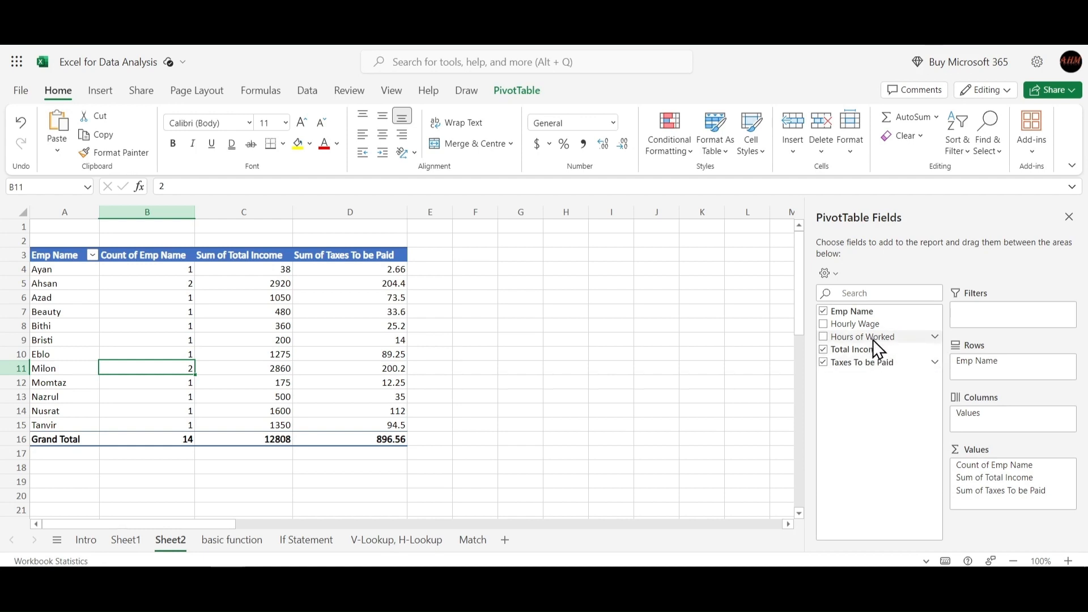
pyautogui.moveTo(863, 341); pyautogui.dragTo(1018, 521)
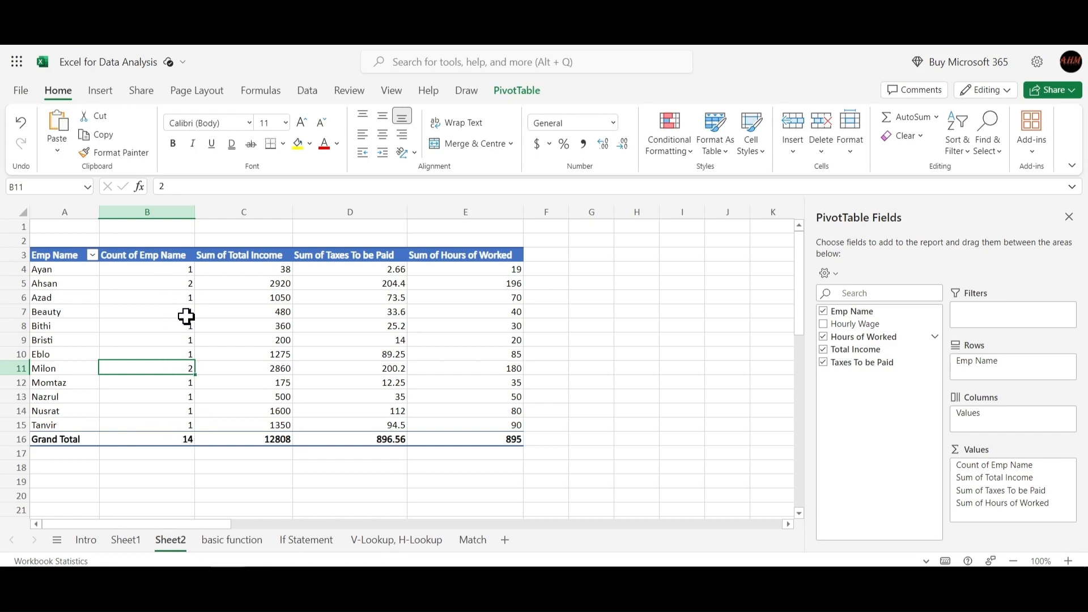
# Compare the PivotTable's Grand Total row with the totals on the basic function sheet
pyautogui.click(155, 290)
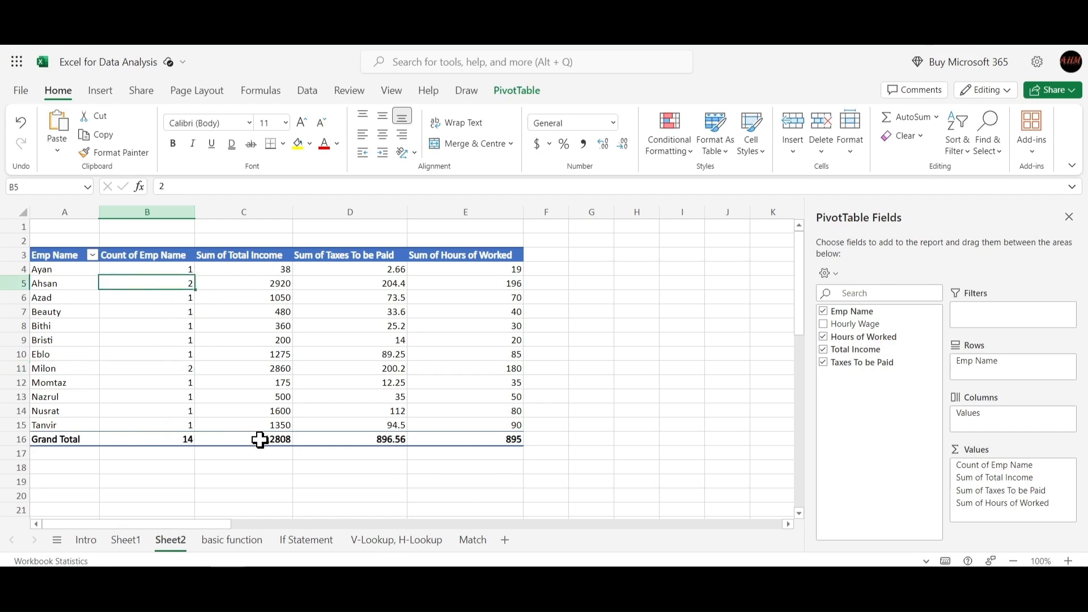
pyautogui.click(261, 441)
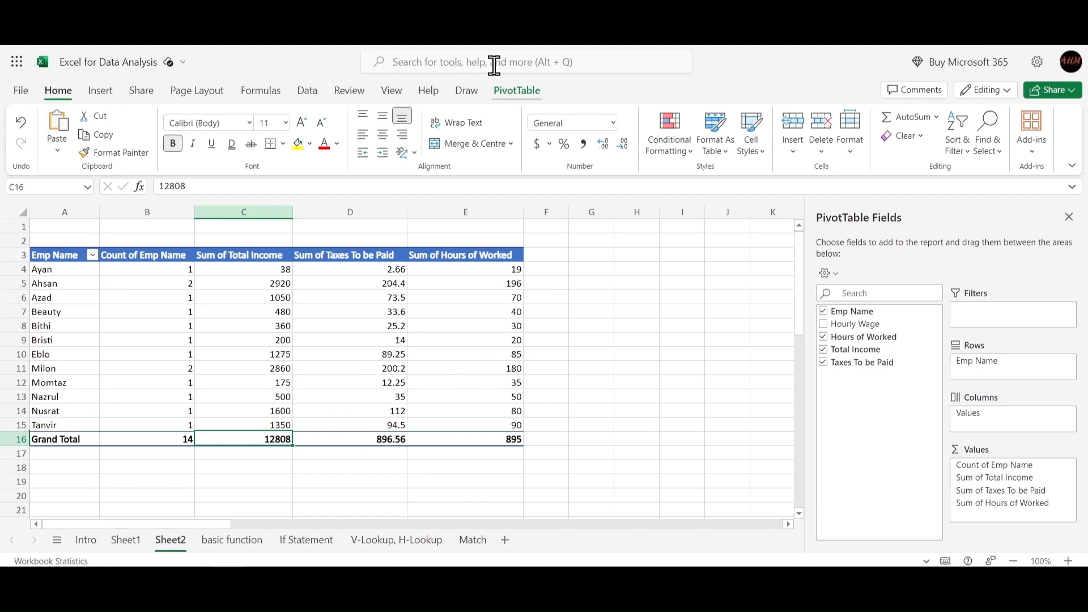
pyautogui.click(168, 441)
pyautogui.moveTo(168, 441); pyautogui.dragTo(479, 438)
pyautogui.click(223, 544)
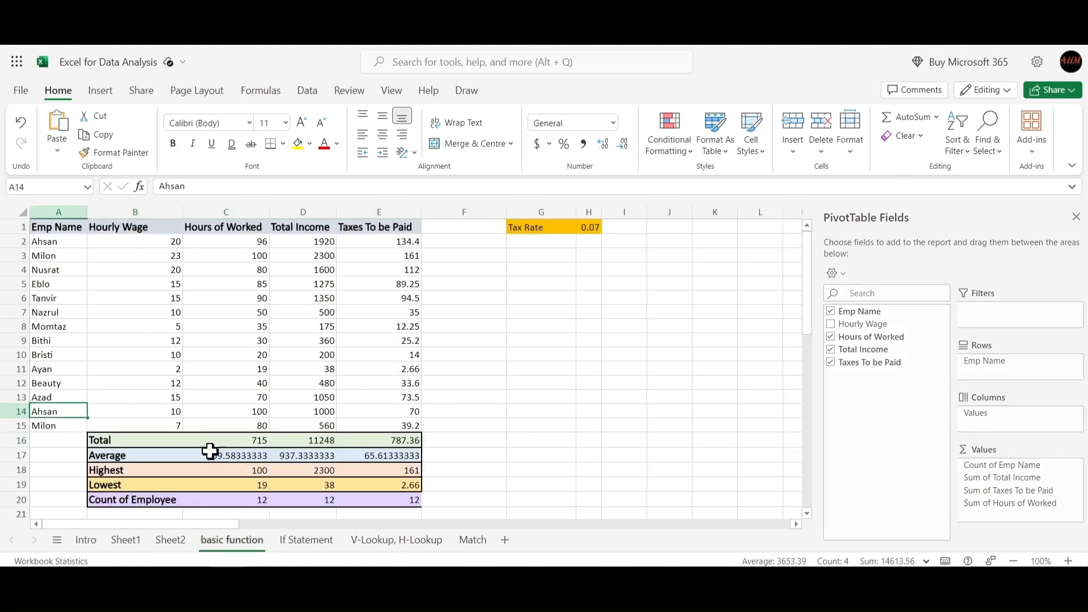
pyautogui.click(256, 457)
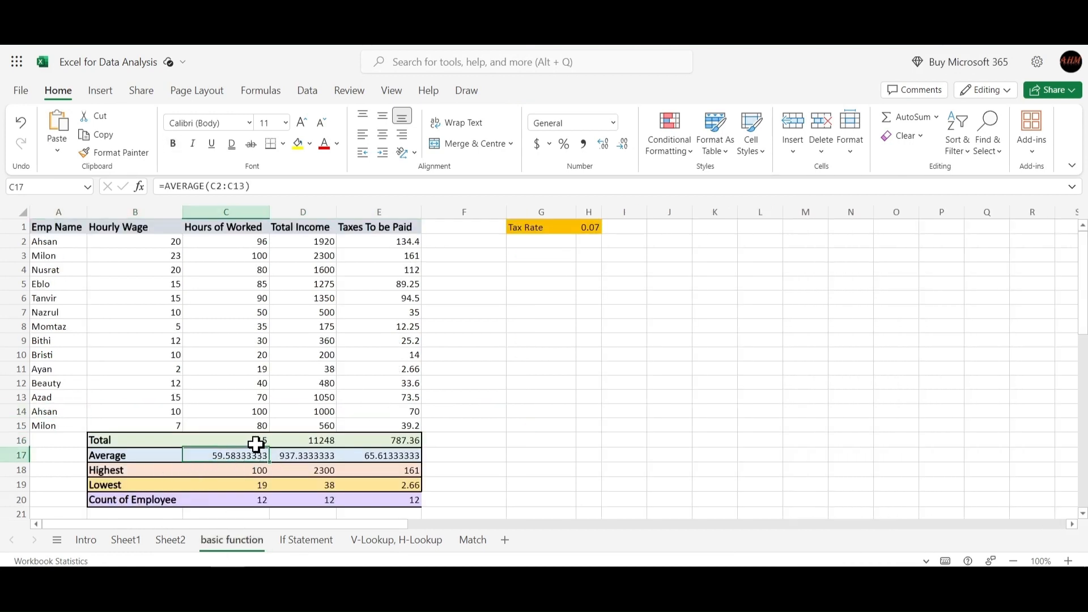
pyautogui.click(255, 443)
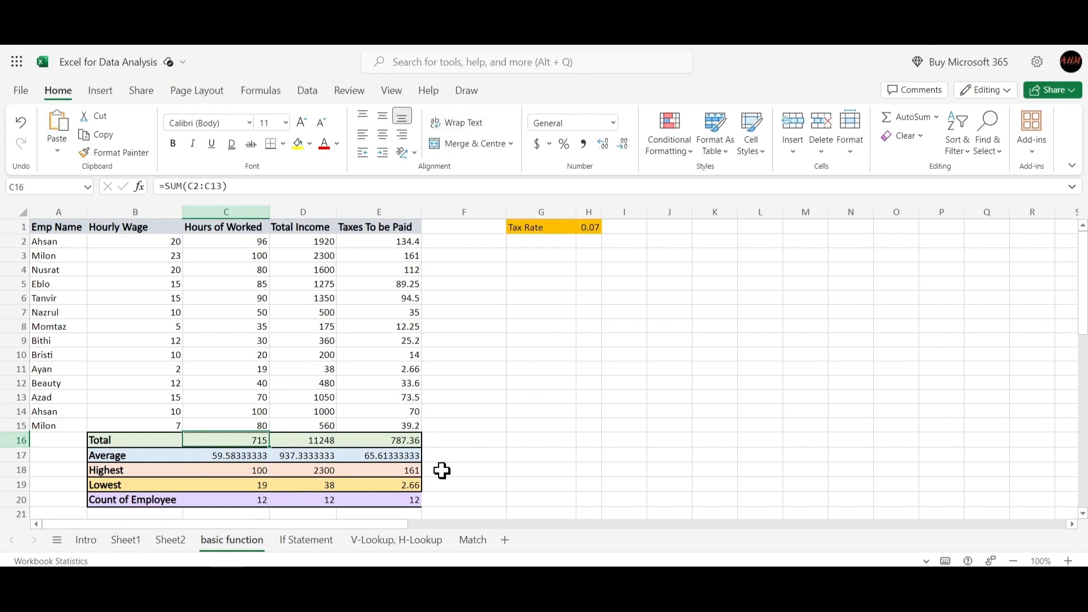
pyautogui.click(170, 541)
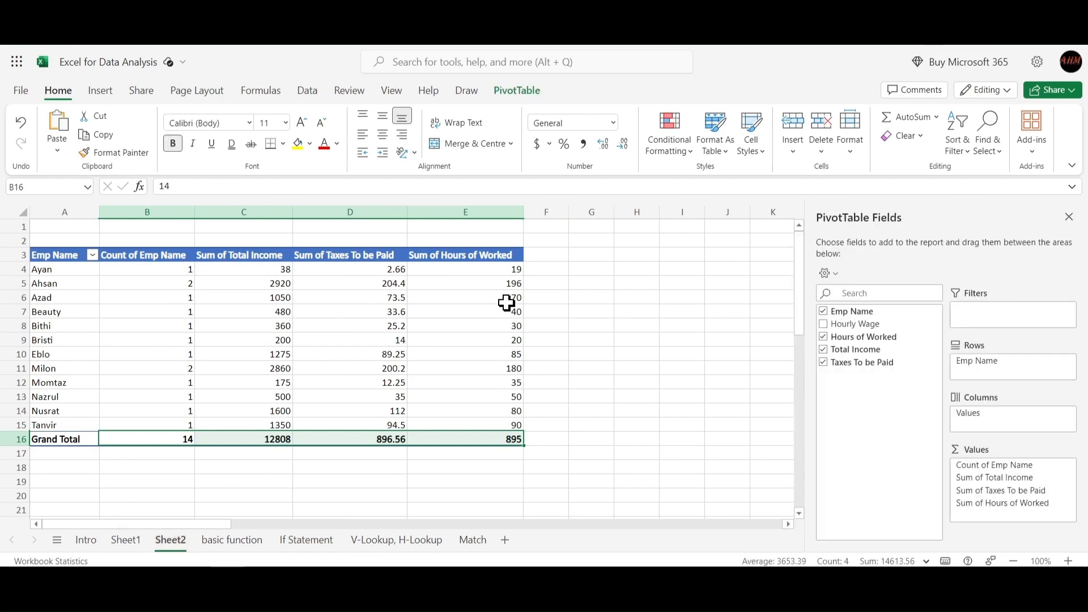